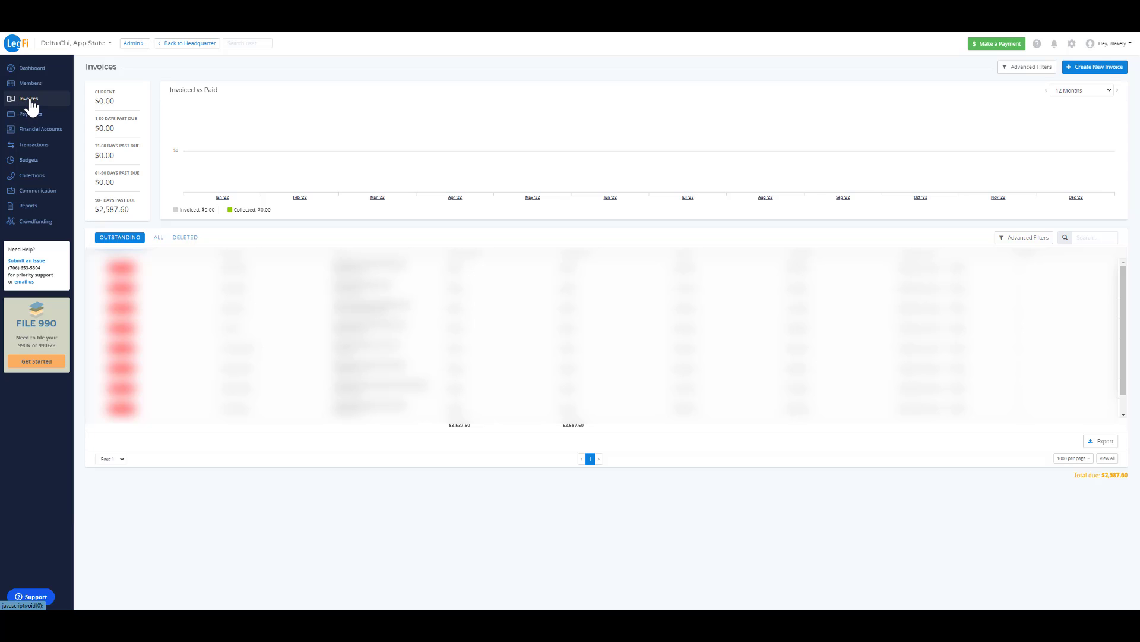
Step: Start a new invoice and add the first listed member to Selected Members
{"action": "left_click", "coordinate": [1095, 67]}
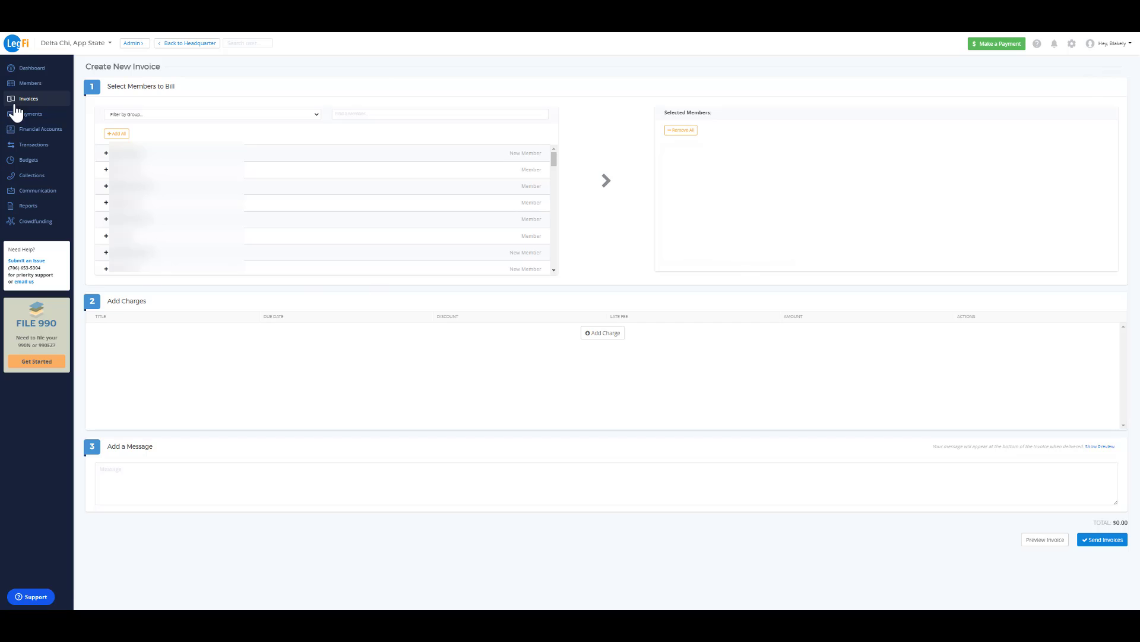
{"action": "left_click", "coordinate": [107, 153]}
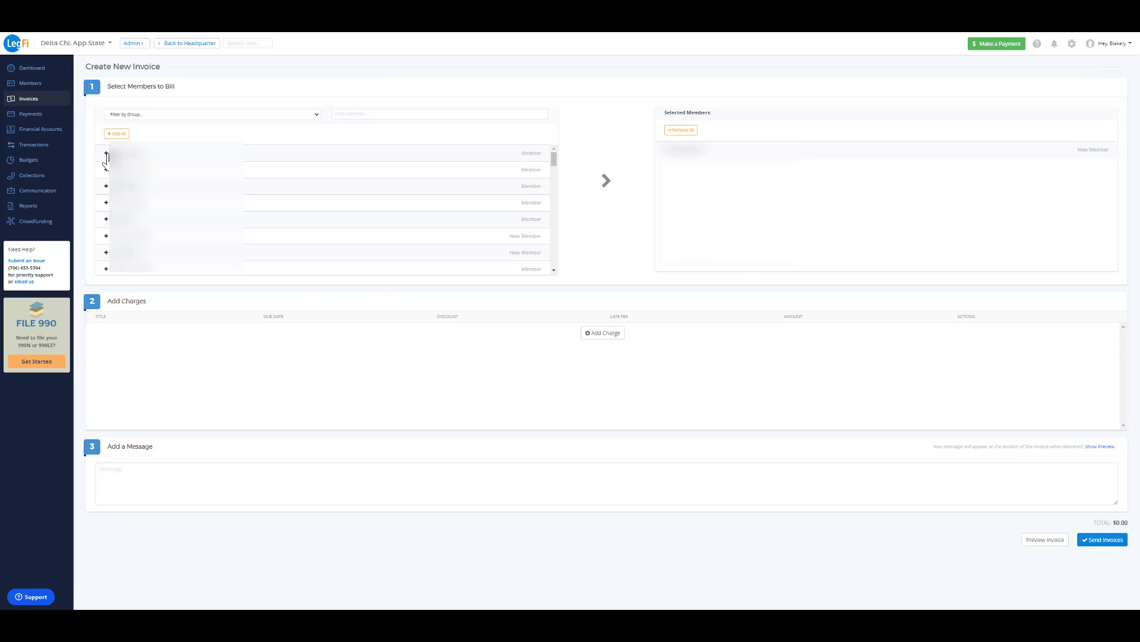
Step: Draft a new charge titled 'Chapter Dues' for 50.00 with description 'Chapter Dues'
{"action": "left_click", "coordinate": [603, 333]}
{"action": "left_click", "coordinate": [478, 93]}
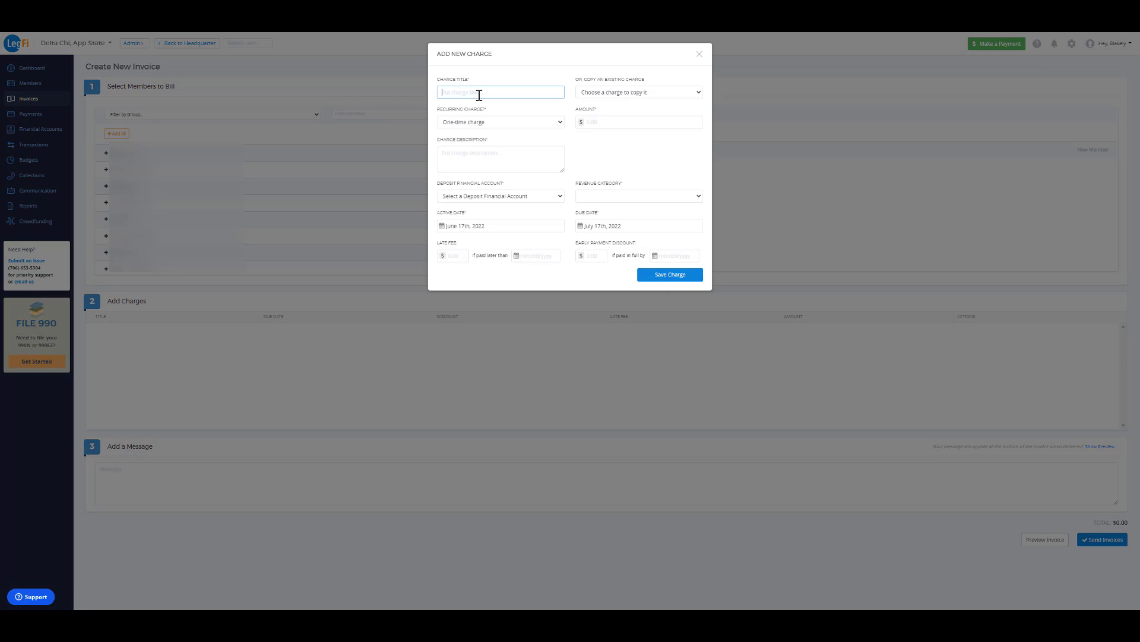
{"action": "type", "text": "Chapter Due"}
{"action": "type", "text": "s"}
{"action": "left_click", "coordinate": [594, 123]}
{"action": "type", "text": "50"}
{"action": "type", "text": ".00"}
{"action": "left_click", "coordinate": [495, 152]}
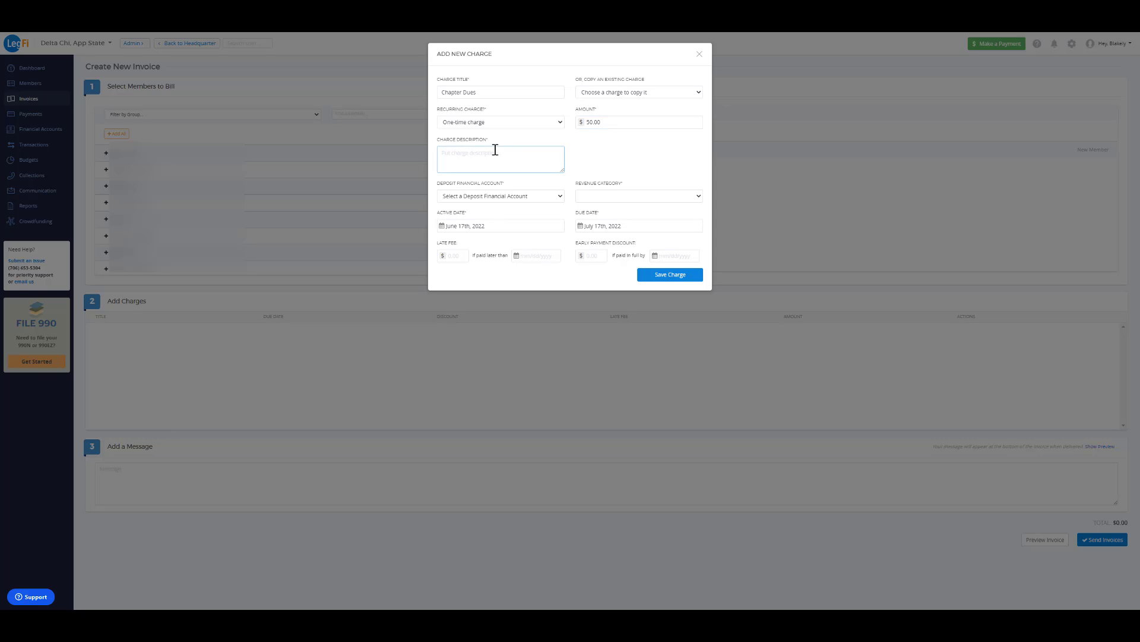
{"action": "type", "text": "Chapter"}
{"action": "type", "text": " Dues"}
Step: Set the charge's deposit account to the first Treasury account and revenue category to Member Dues
{"action": "left_click", "coordinate": [478, 197]}
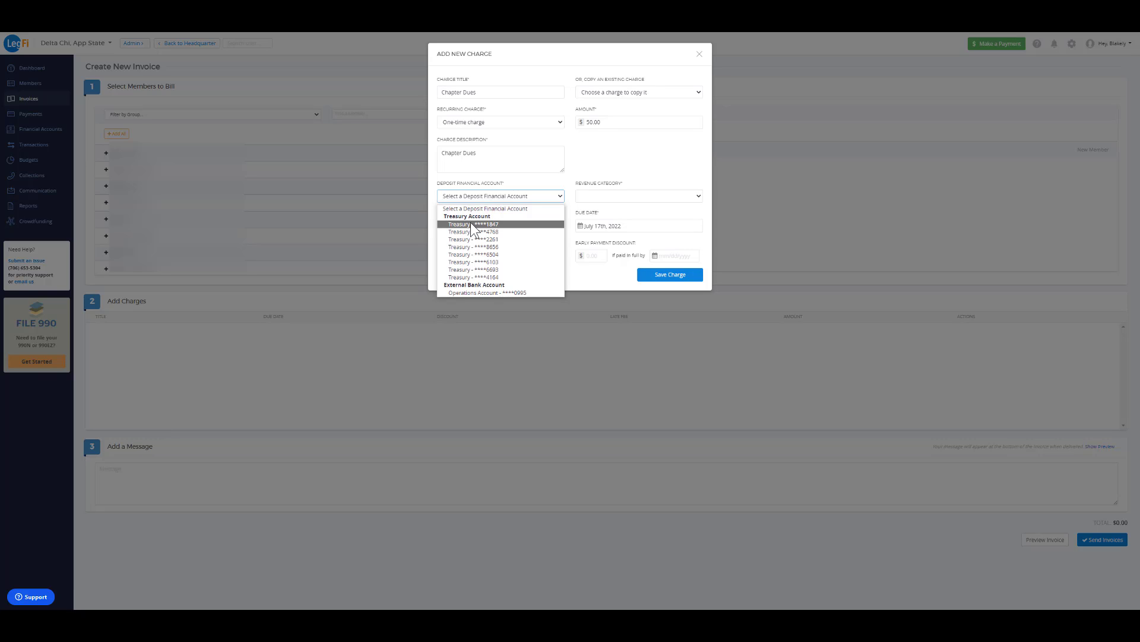
{"action": "left_click", "coordinate": [472, 222]}
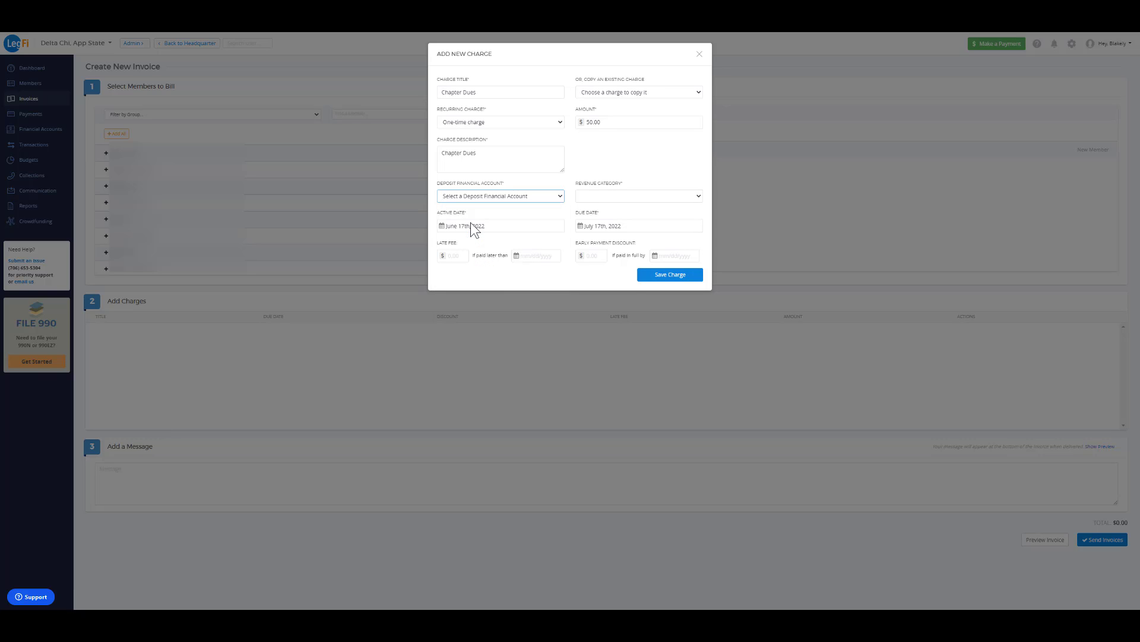
{"action": "left_click", "coordinate": [618, 197]}
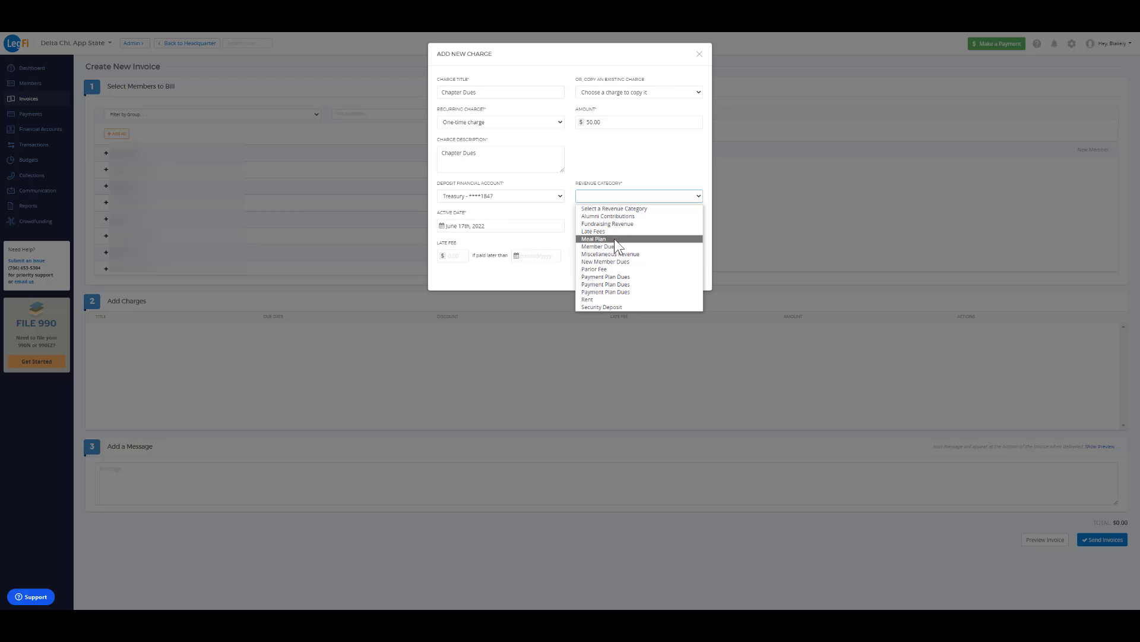
{"action": "left_click", "coordinate": [615, 246]}
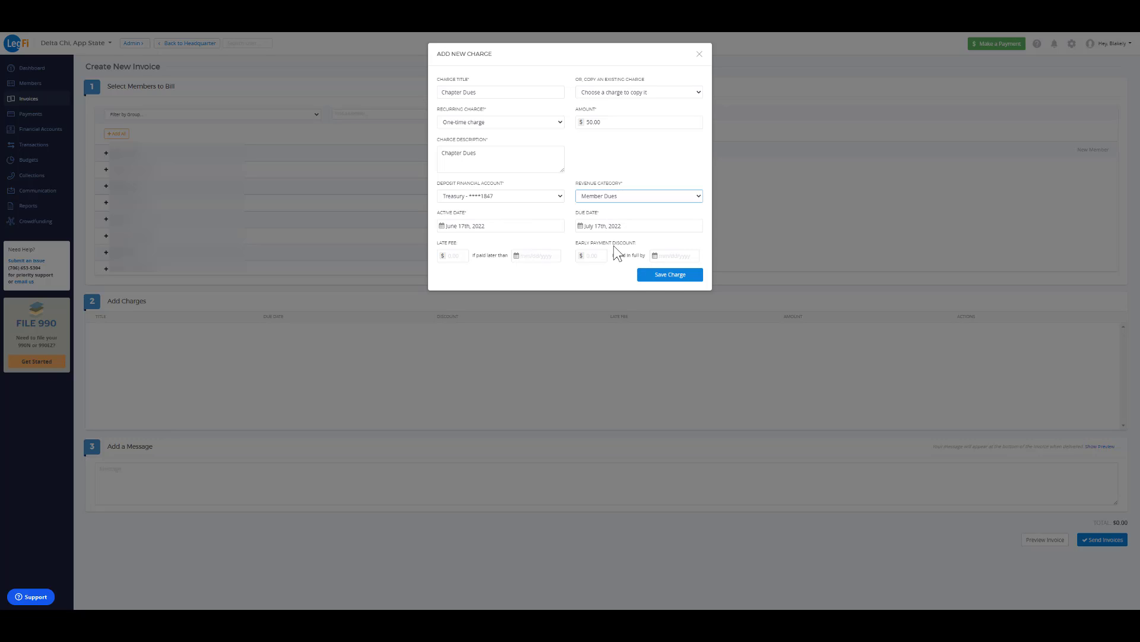
Step: Save the $50.00 Chapter Dues charge and send the invoice
{"action": "left_click", "coordinate": [670, 274]}
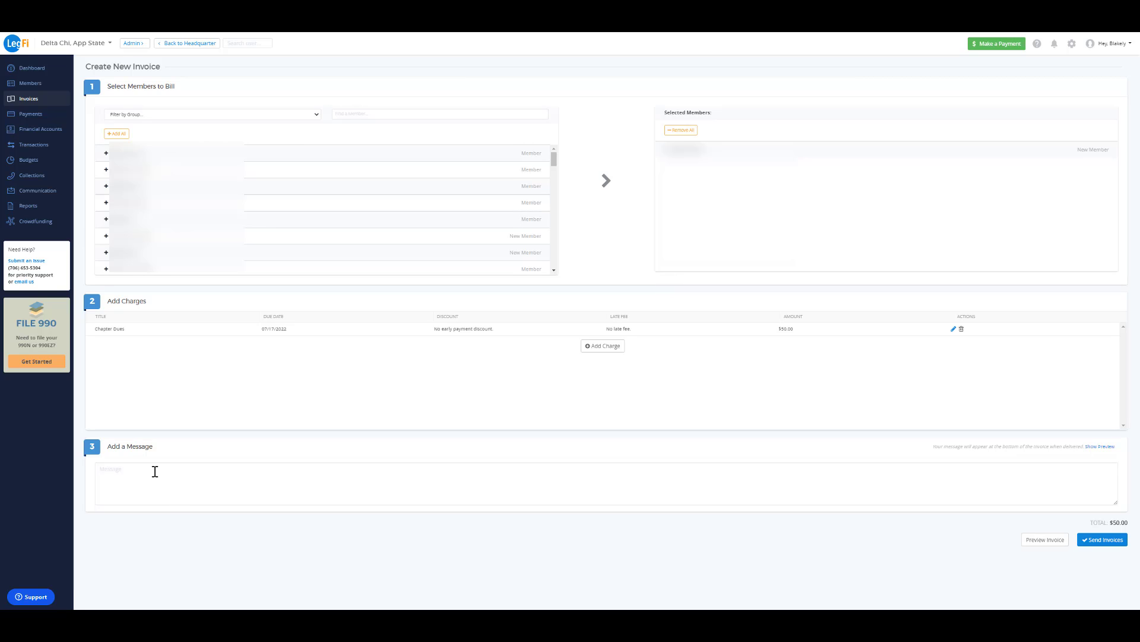
{"action": "left_click", "coordinate": [1105, 540]}
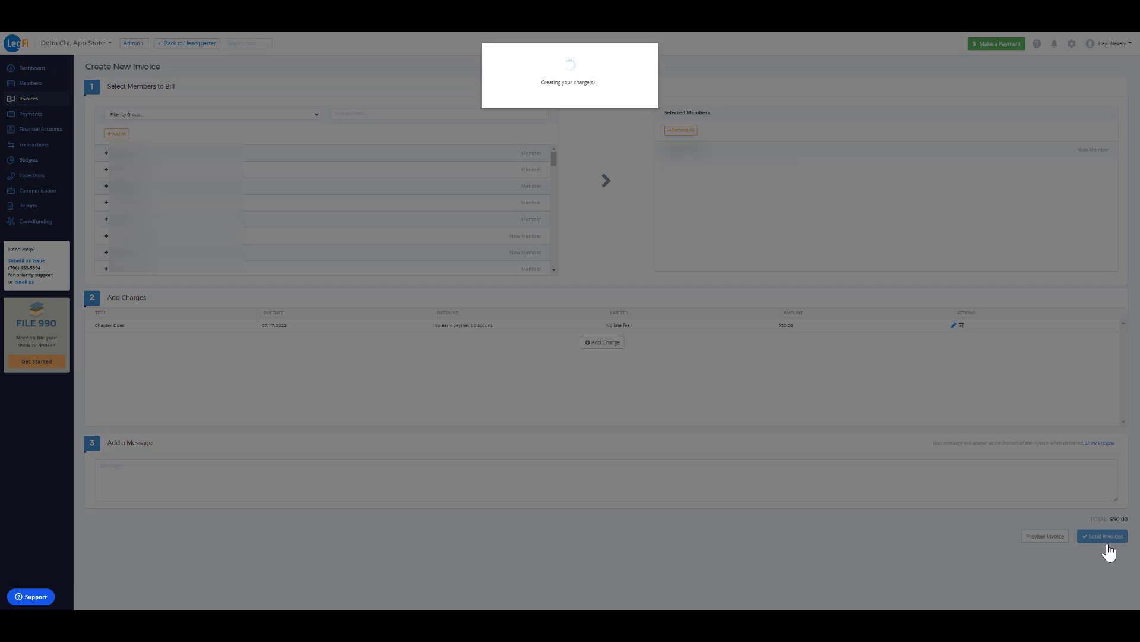